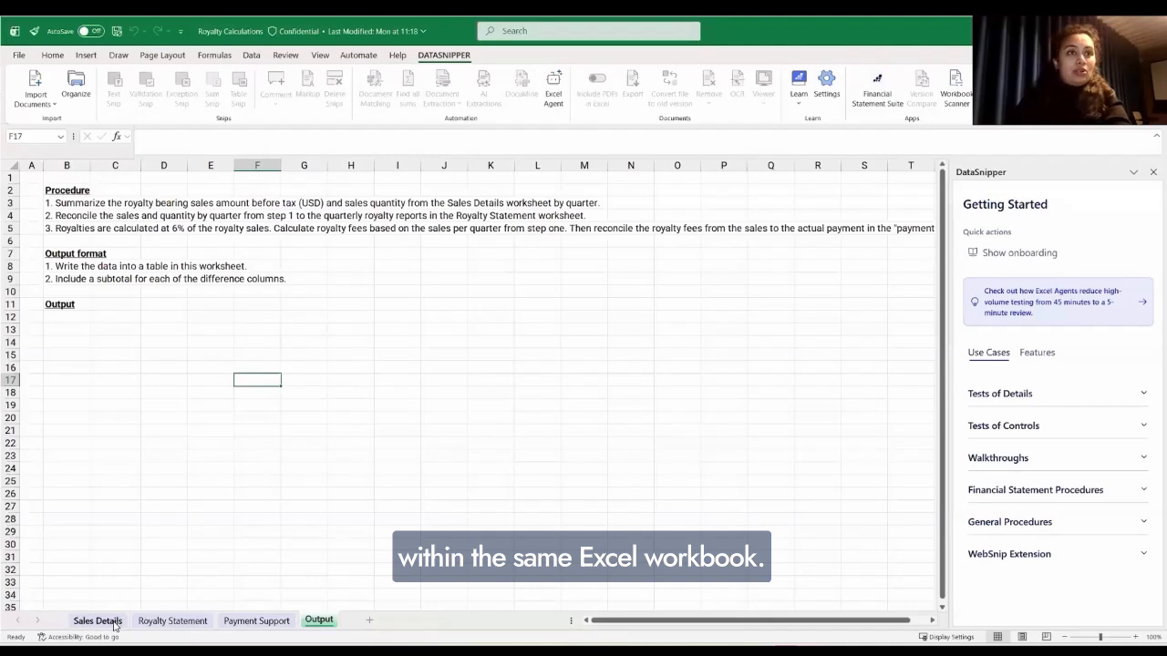
- Look through the Sales Details, Royalty Statement and Payment Support worksheets, then return to the procedure on the Output worksheet
click(115, 624)
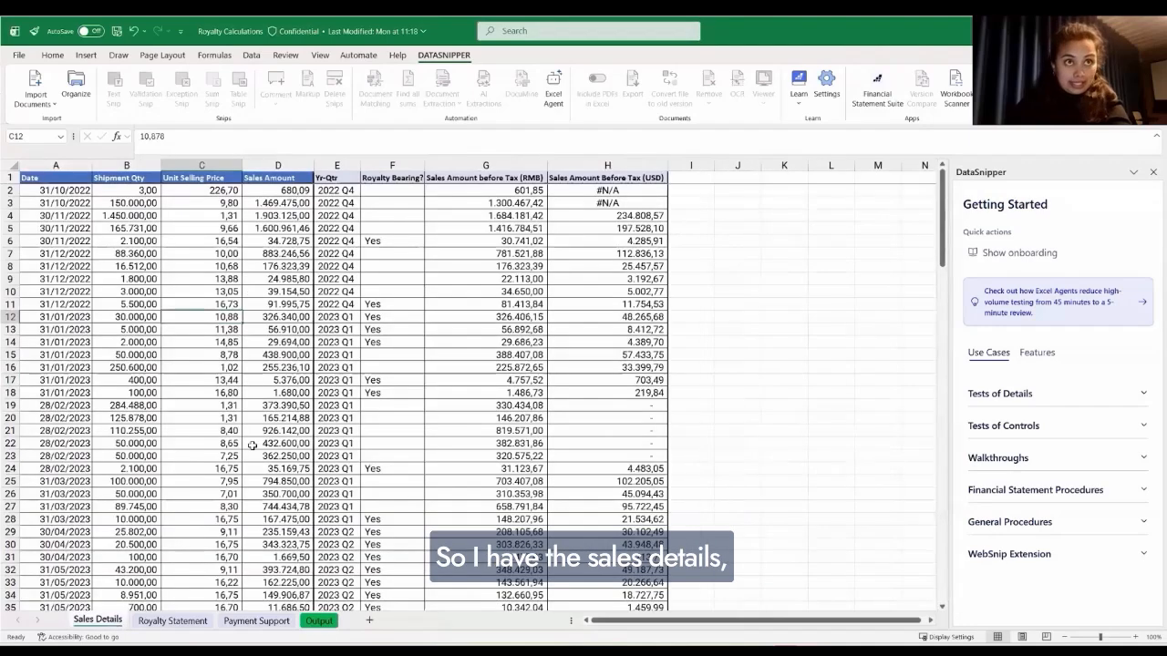
click(173, 622)
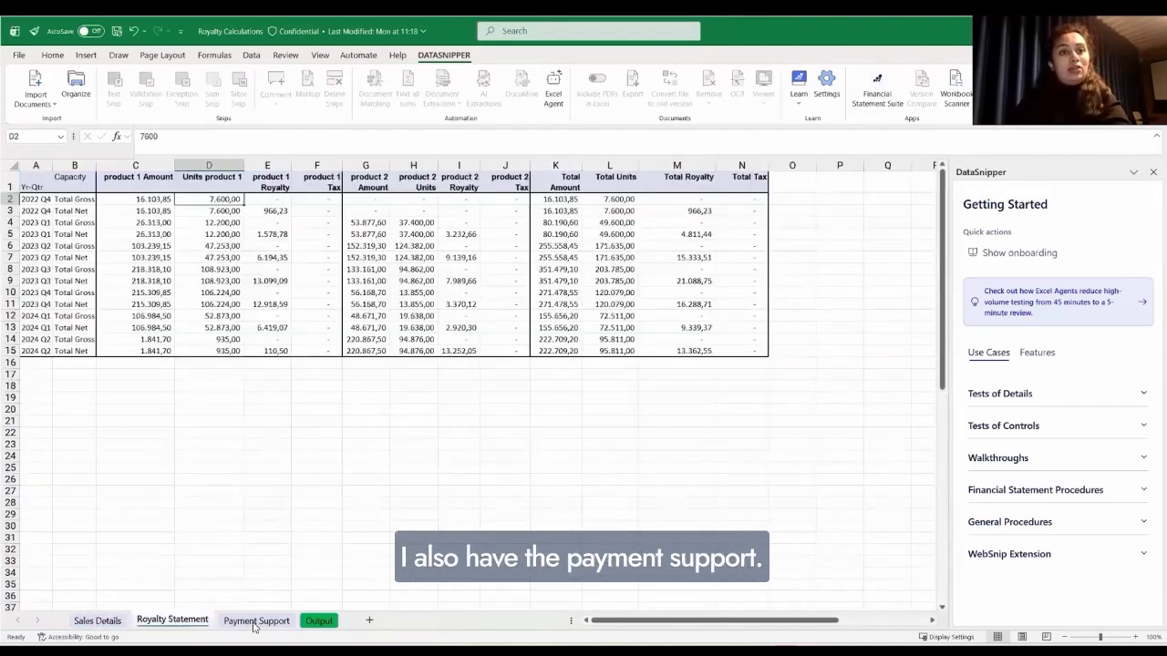
click(255, 624)
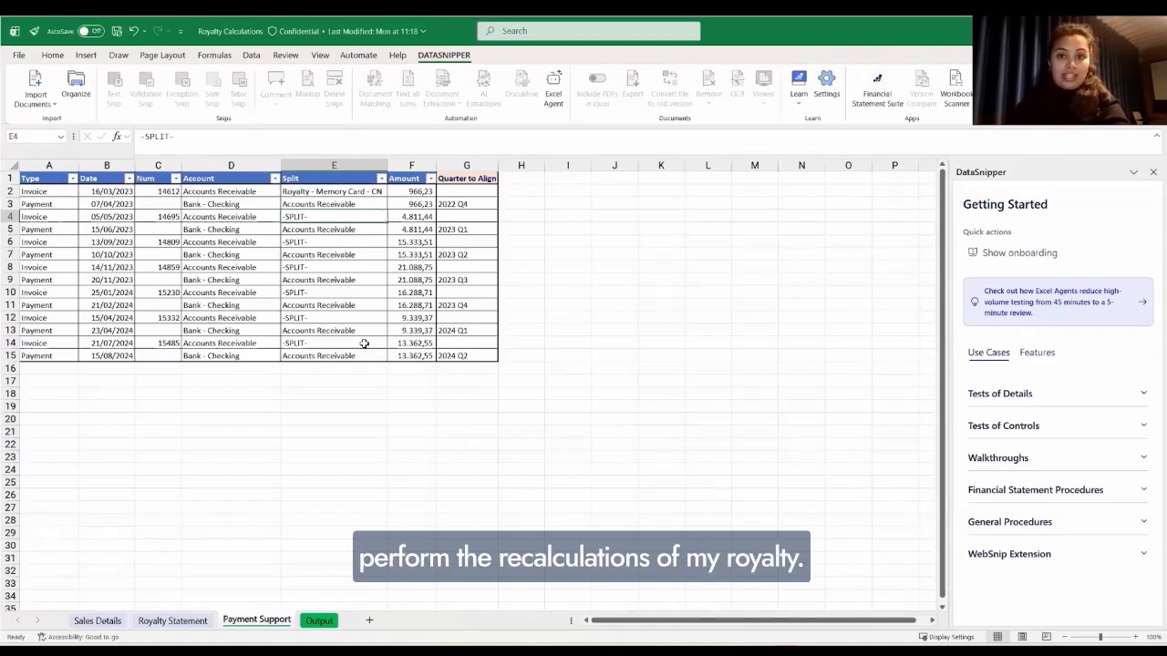
click(319, 621)
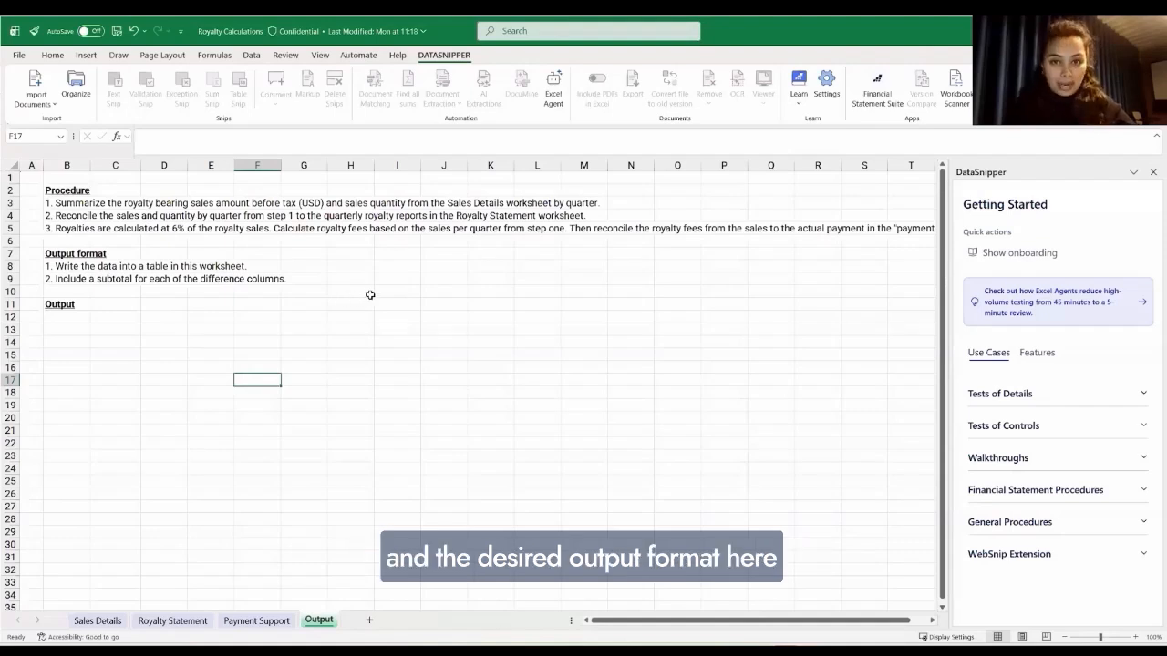
- Open the Excel Agent and send it the instruction "Read the procedure and run"
click(553, 101)
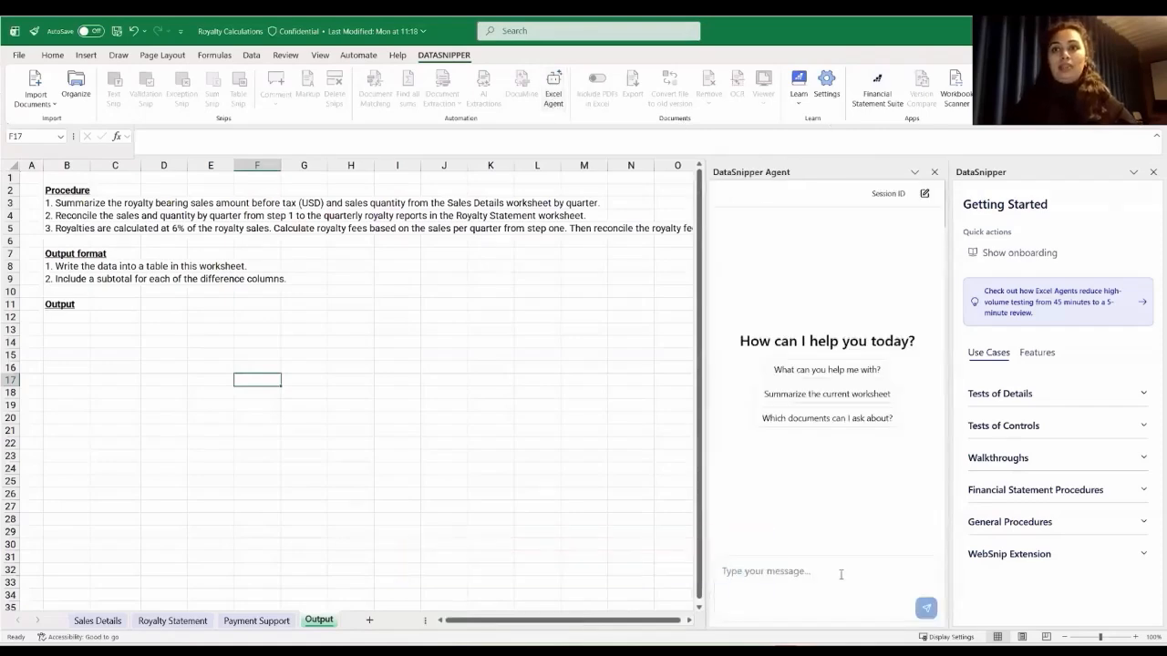
click(840, 574)
text(Read)
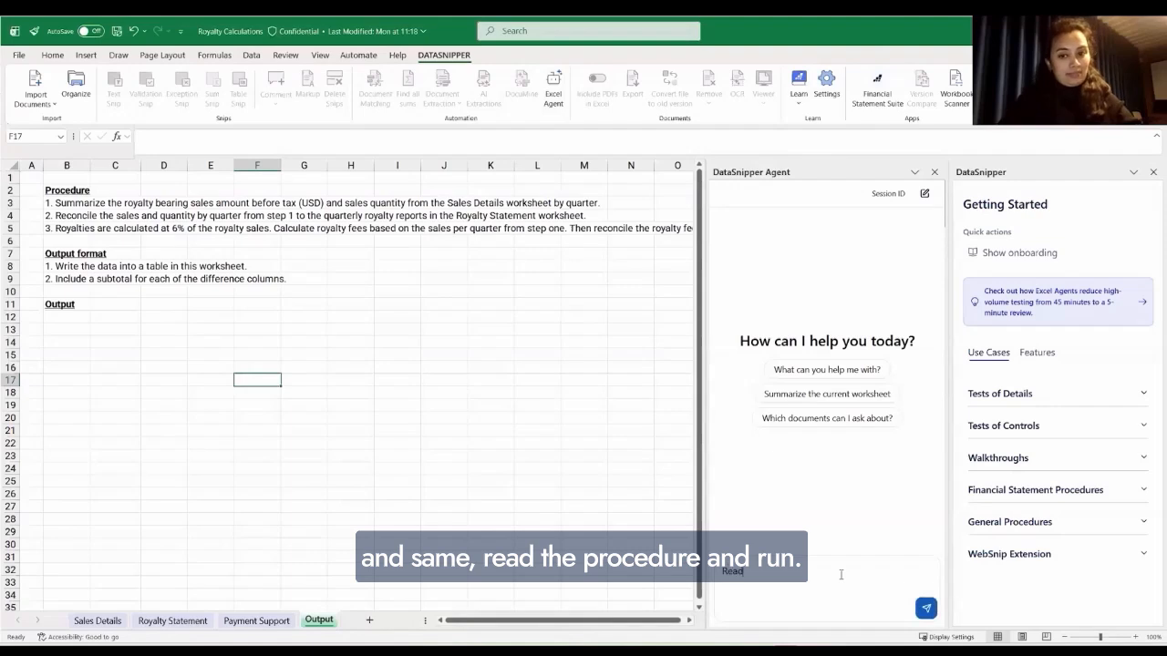
text( the proced)
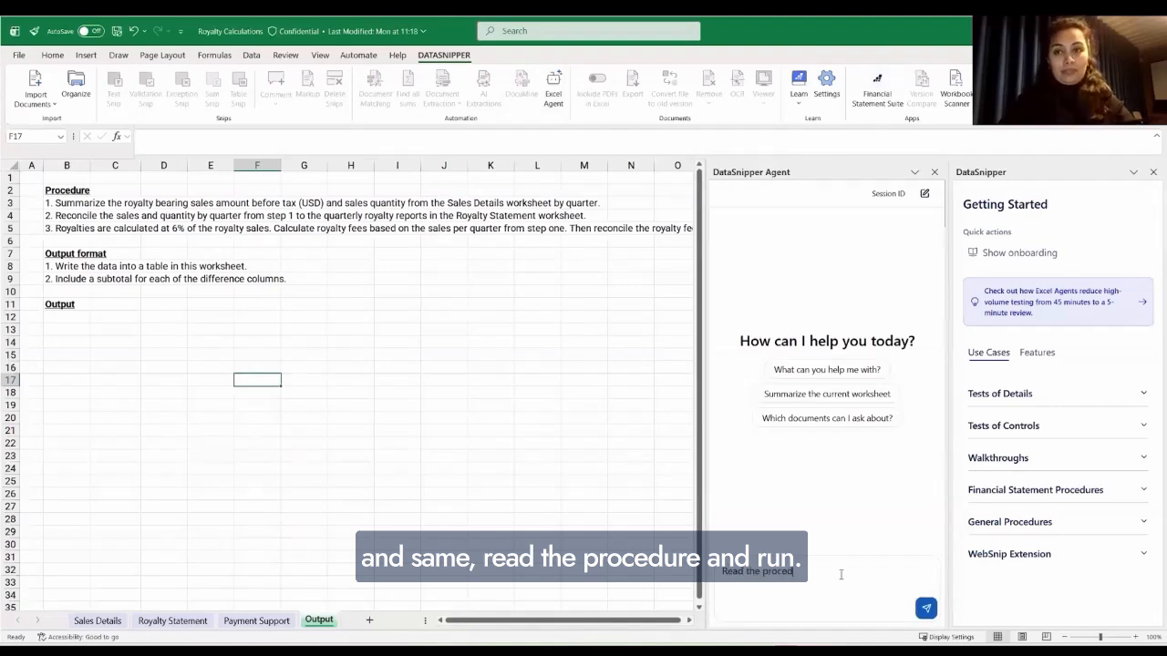
text(ure and run)
key(Return)
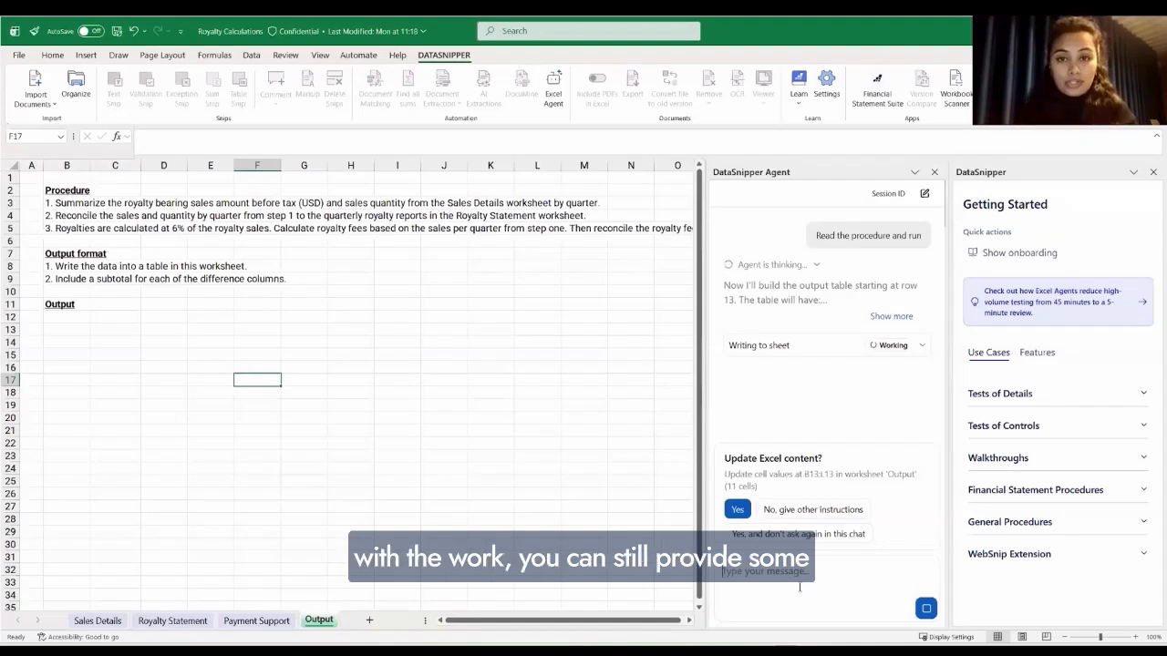
- Approve the agent's updates to the Output worksheet, allowing further ones without asking again in this chat, and widen the agent pane
click(739, 510)
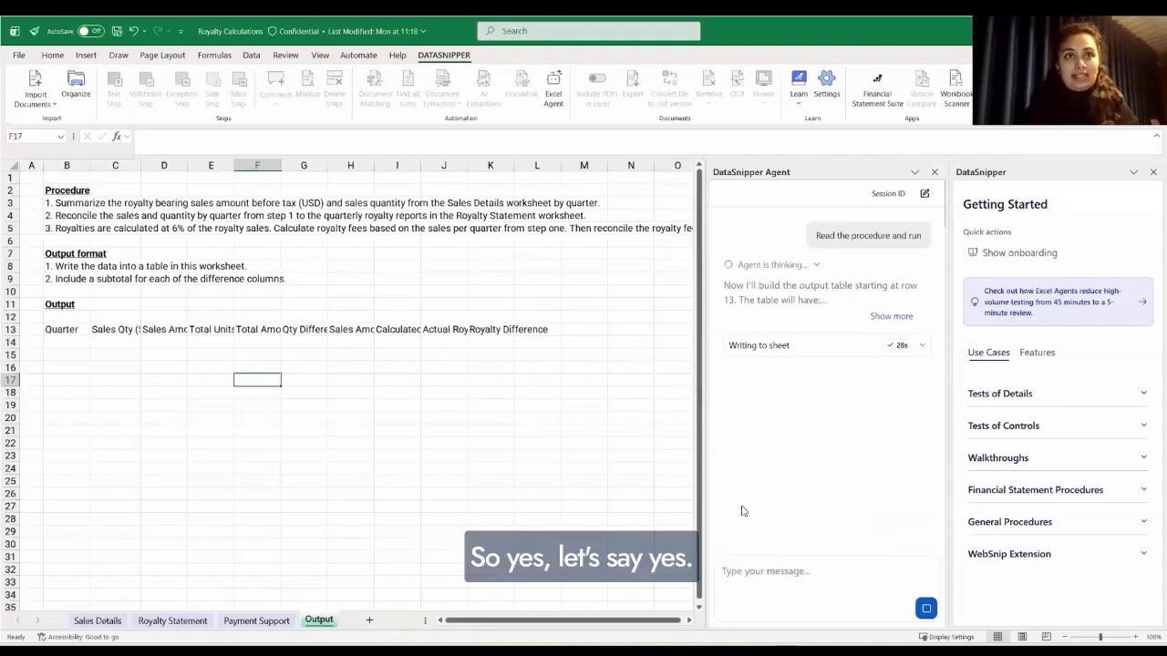
click(1153, 171)
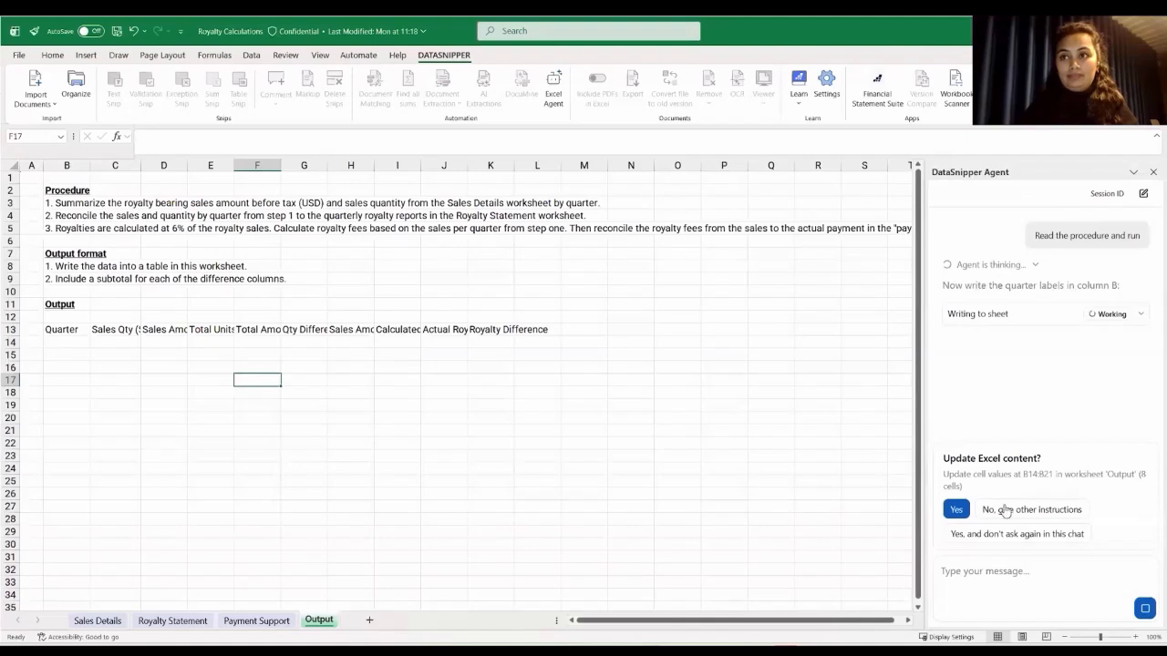
click(956, 509)
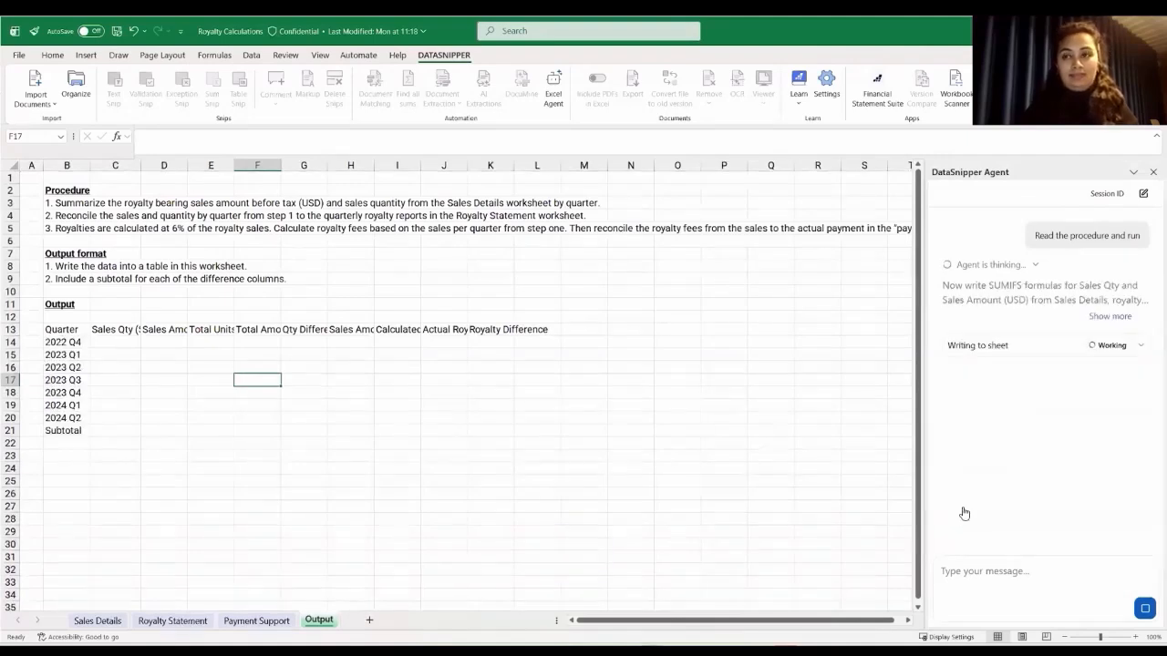
click(959, 510)
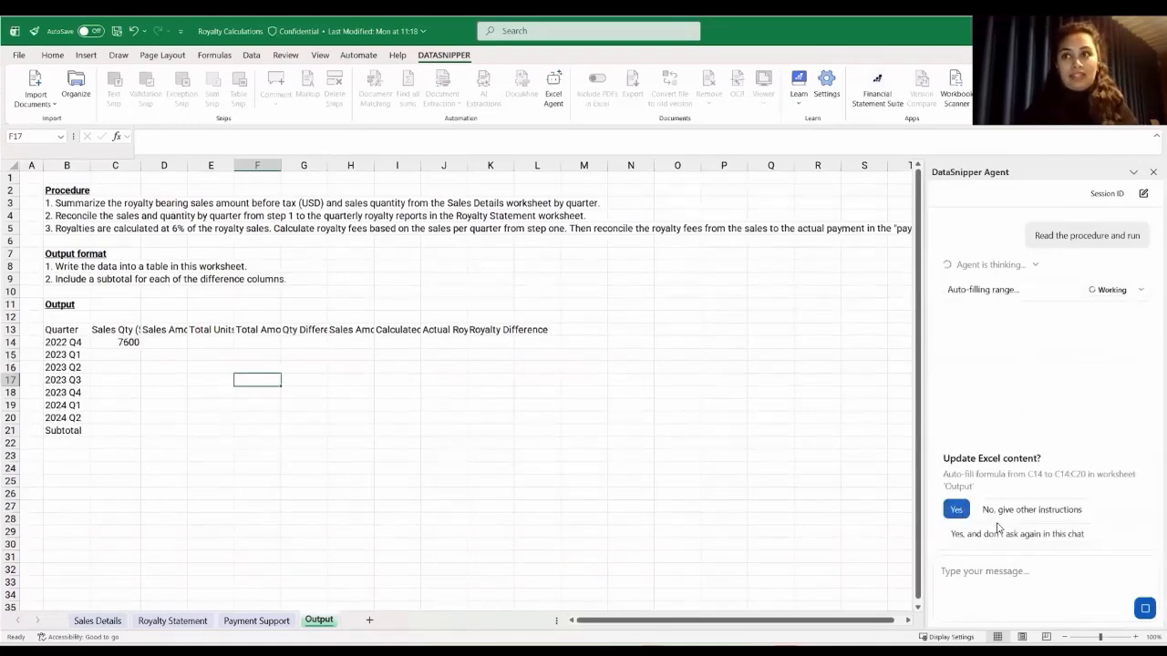
click(1000, 535)
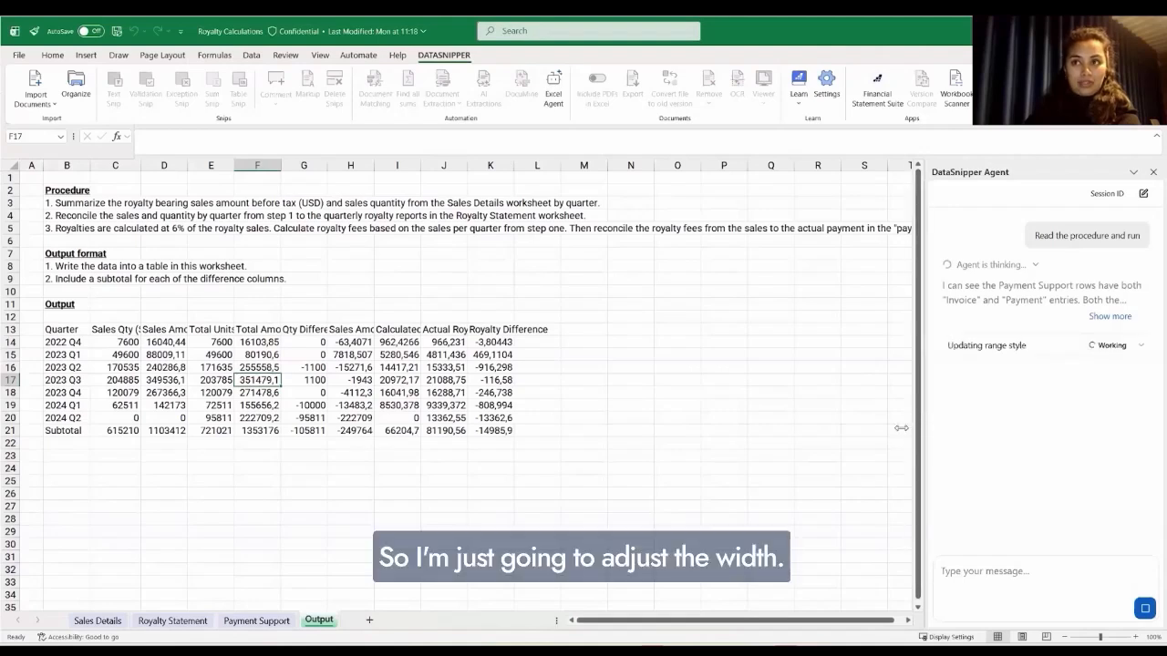
drag(901, 428, 808, 428)
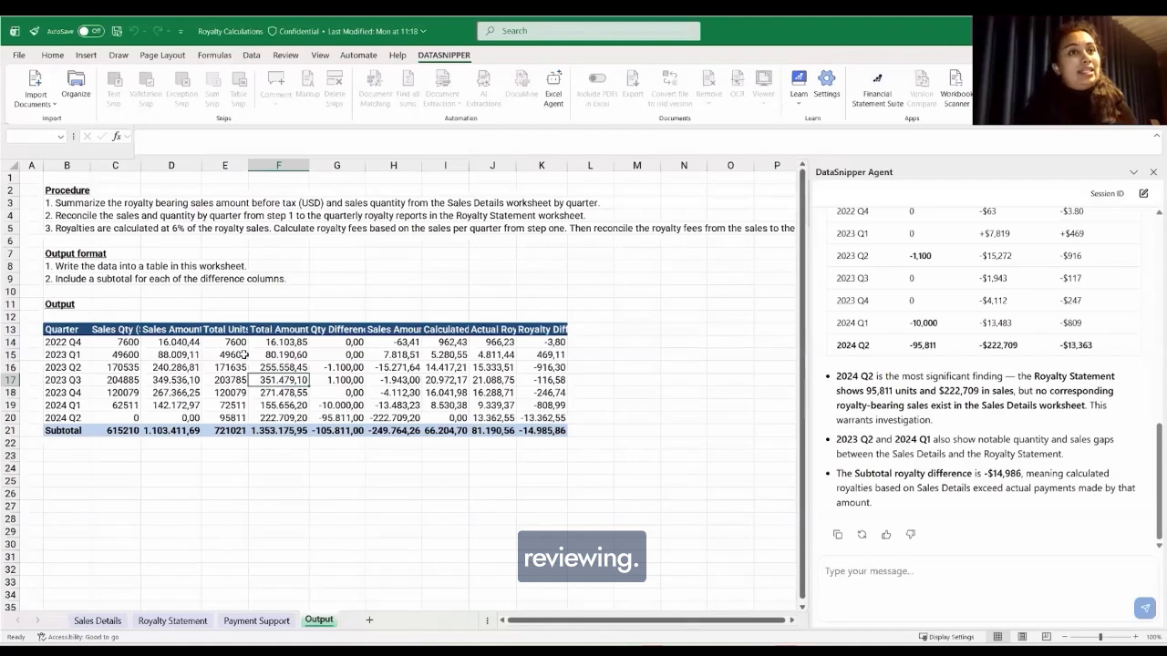
- Inspect the formulas behind the output table in cells E14, D17, C21 and F16
click(235, 341)
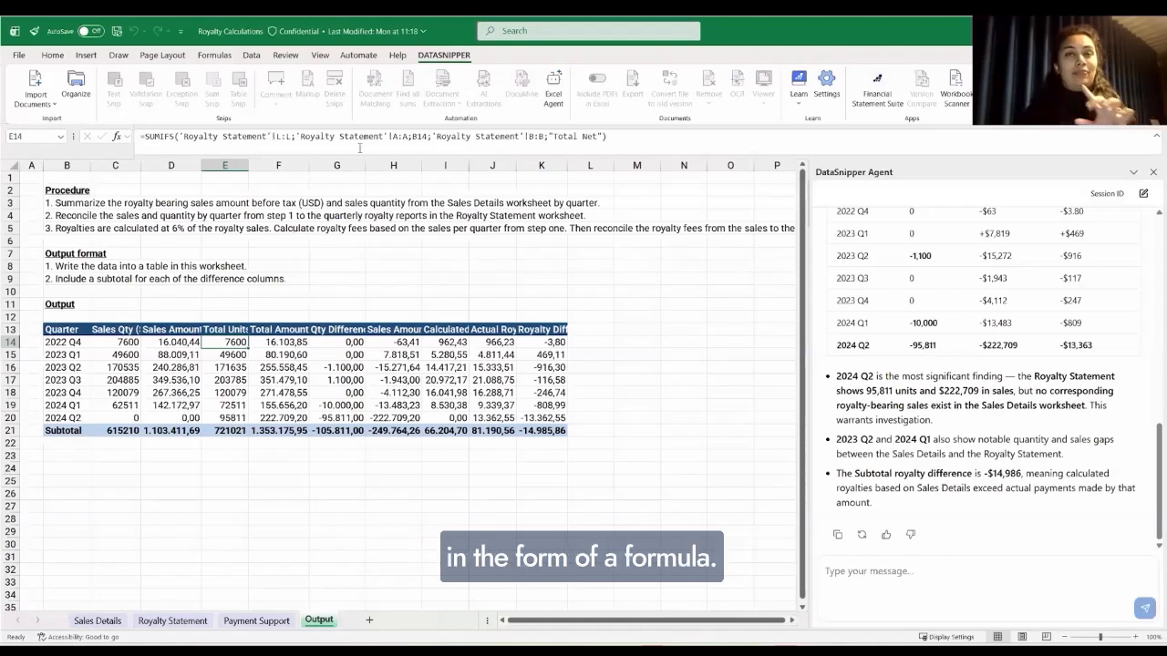
click(169, 379)
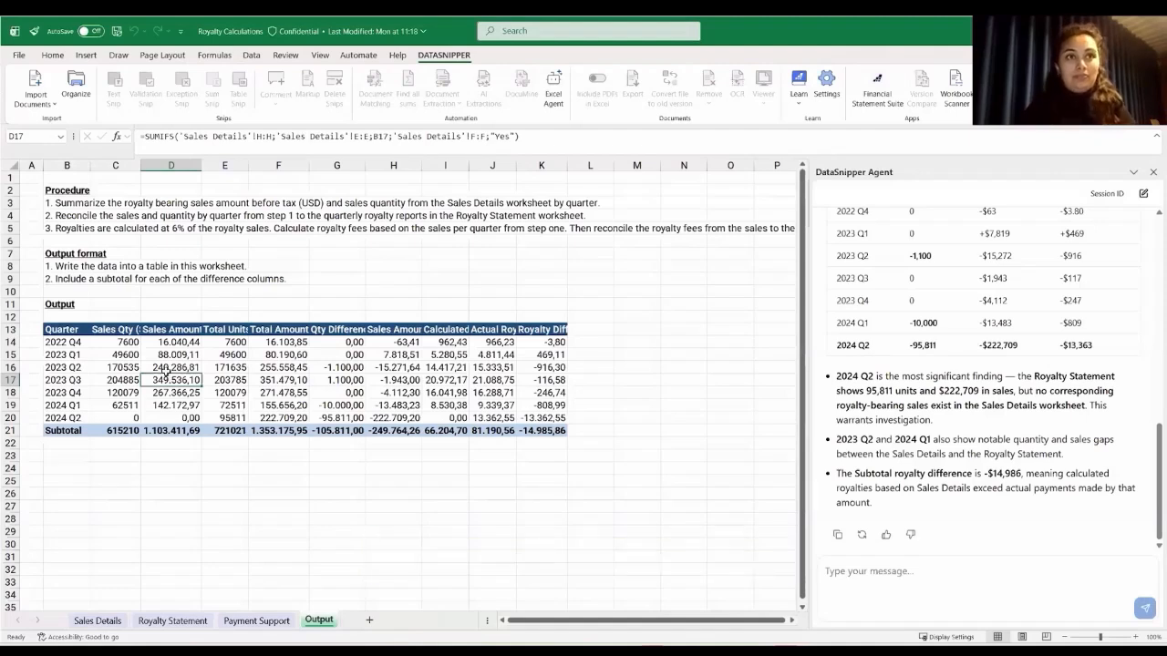
click(113, 425)
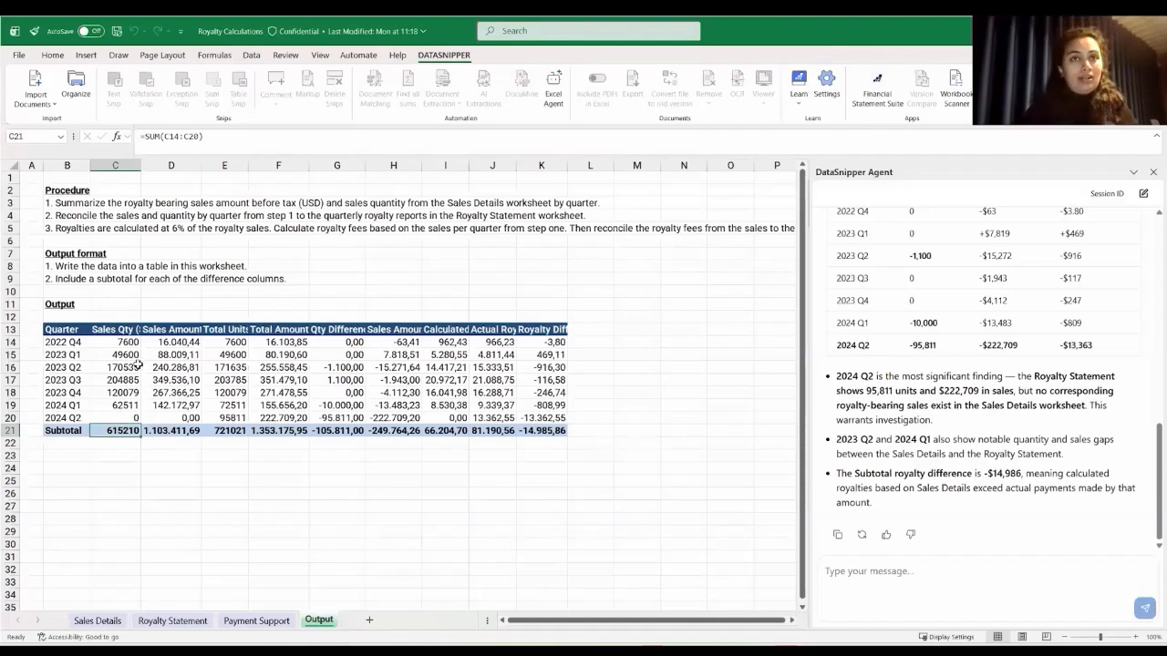
click(277, 365)
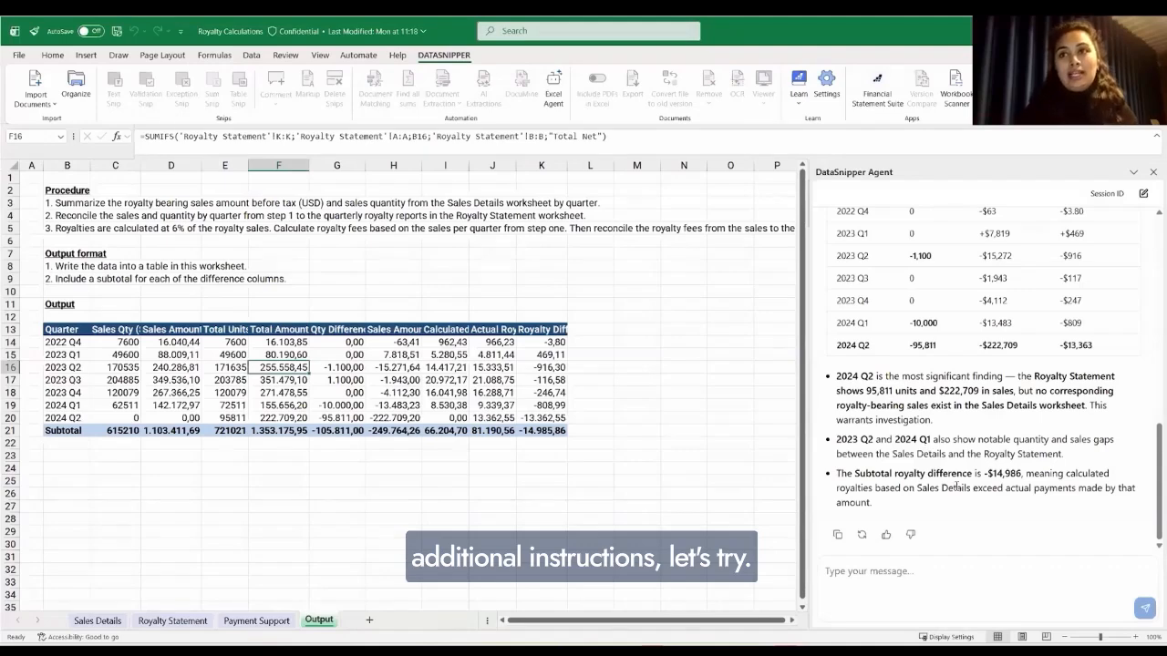
- Send the agent the follow-up request "Can you highlight any differences above 200"
click(948, 582)
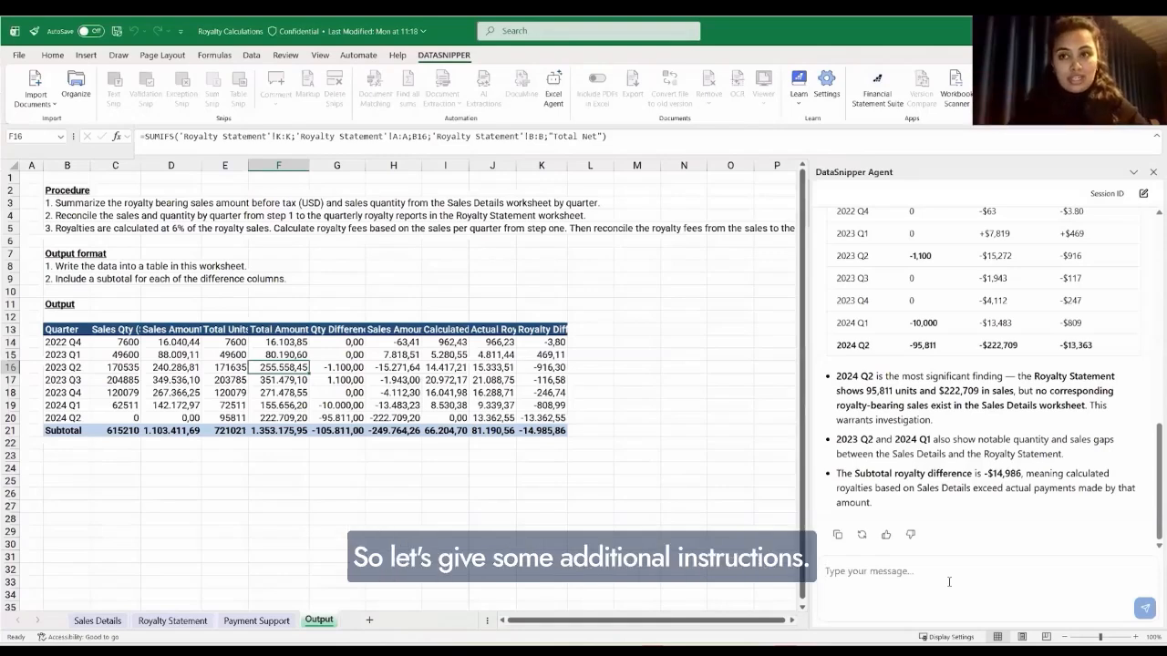
text(C)
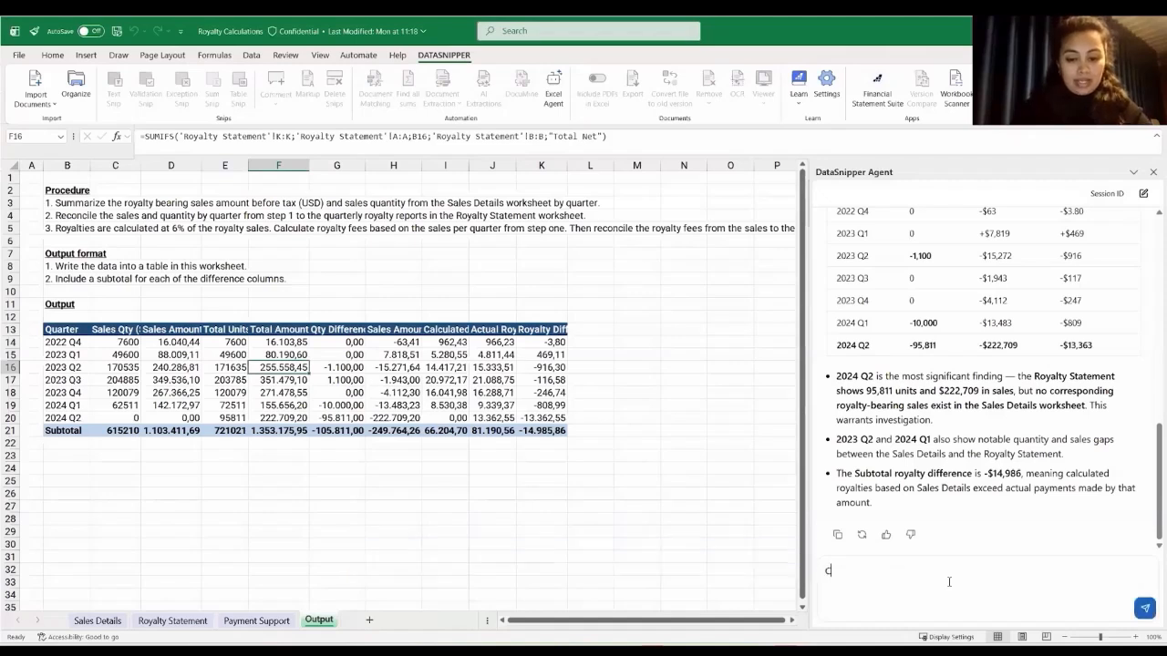
text(an you hi)
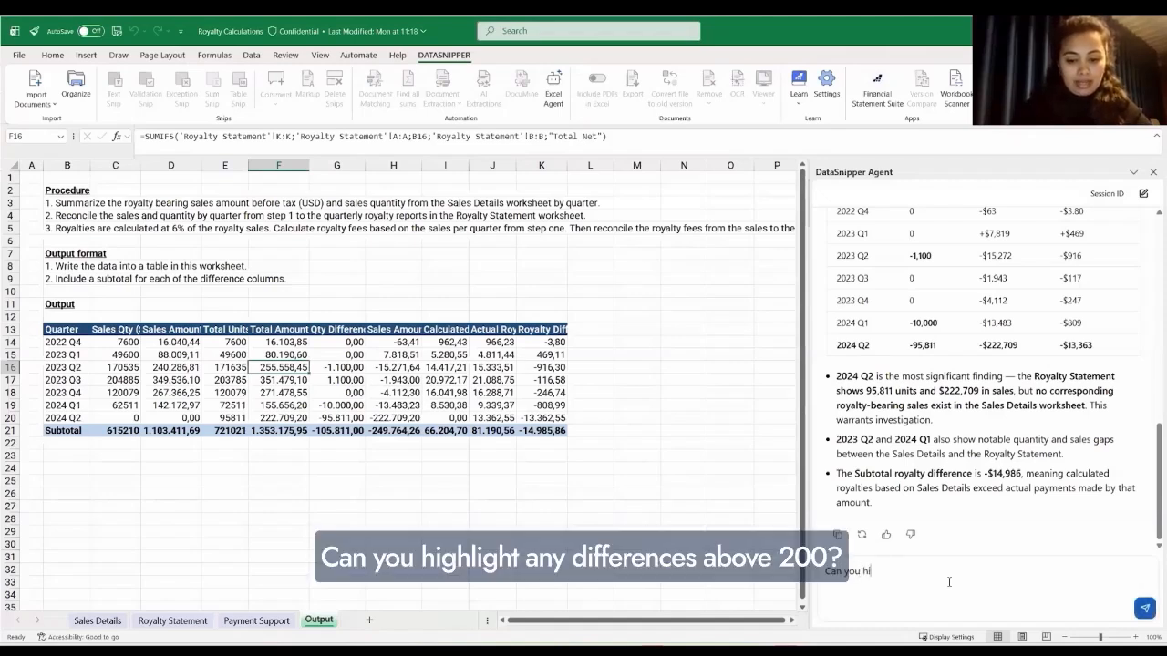
text(ghlight any d)
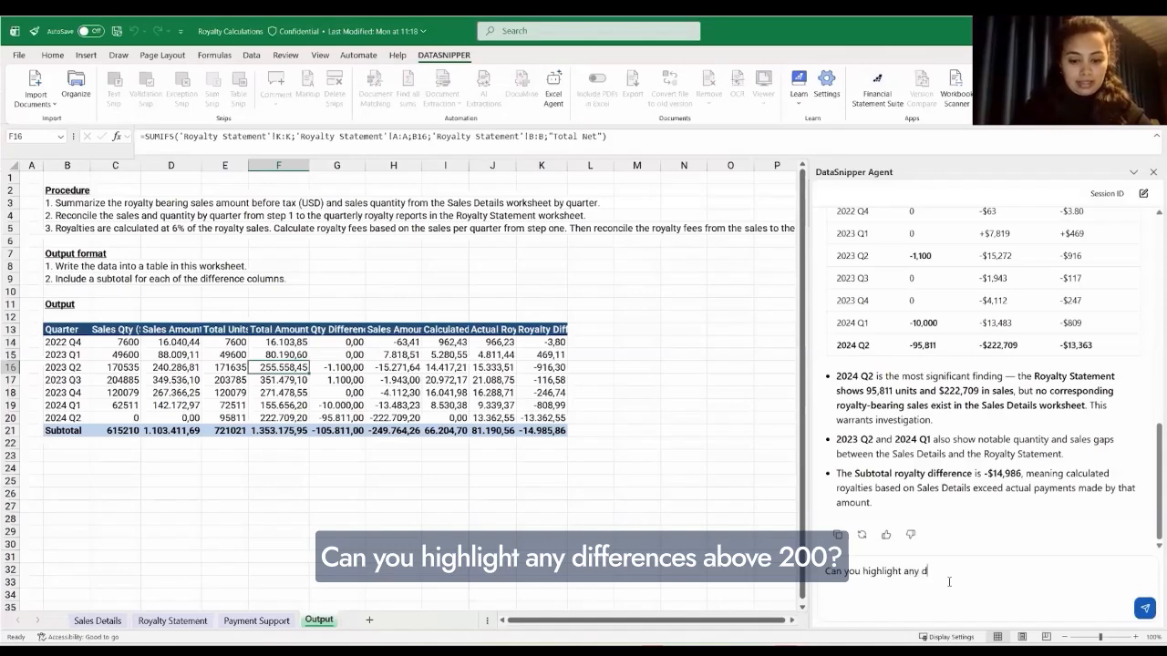
text(ifferences a)
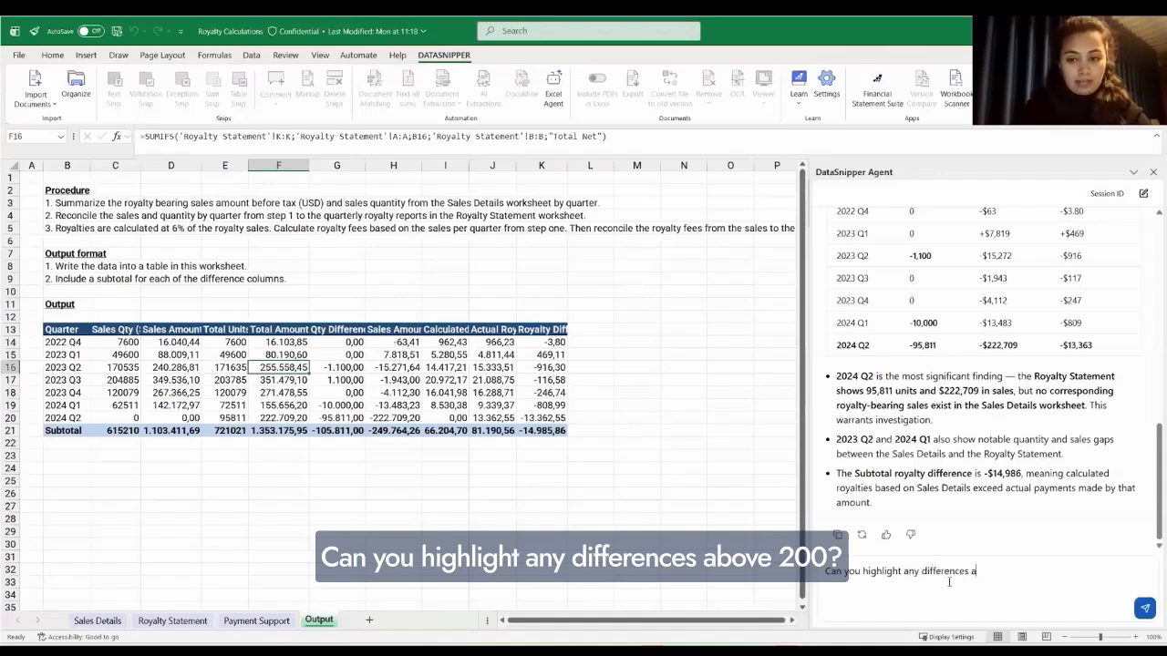
text(bove)
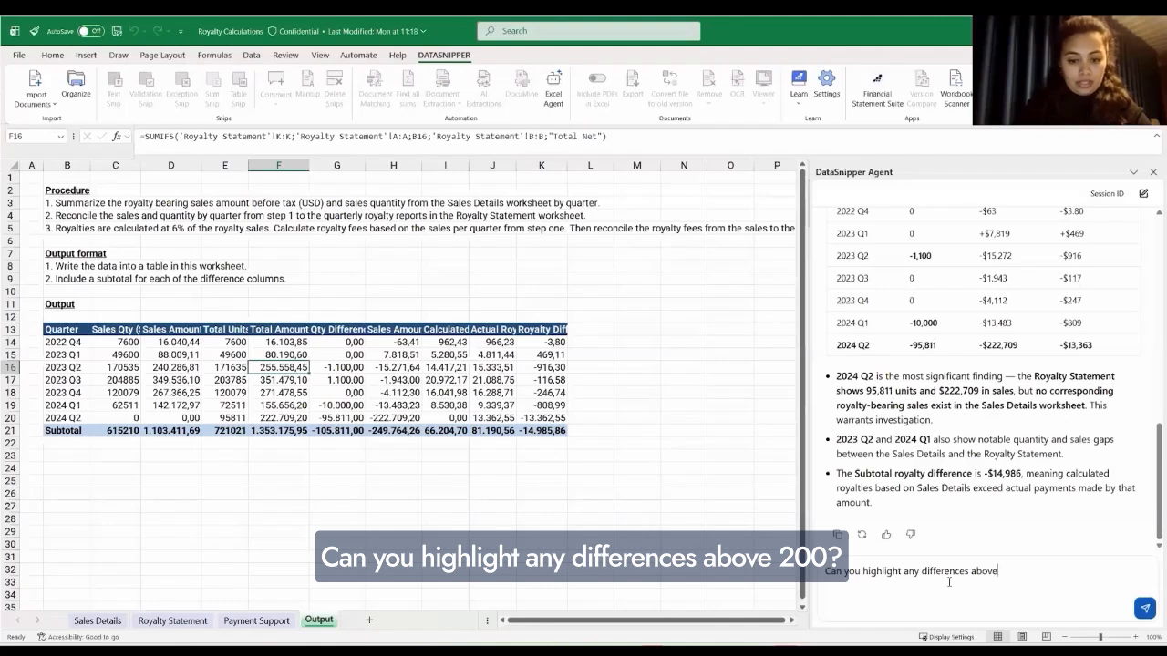
text( 200)
key(Return)
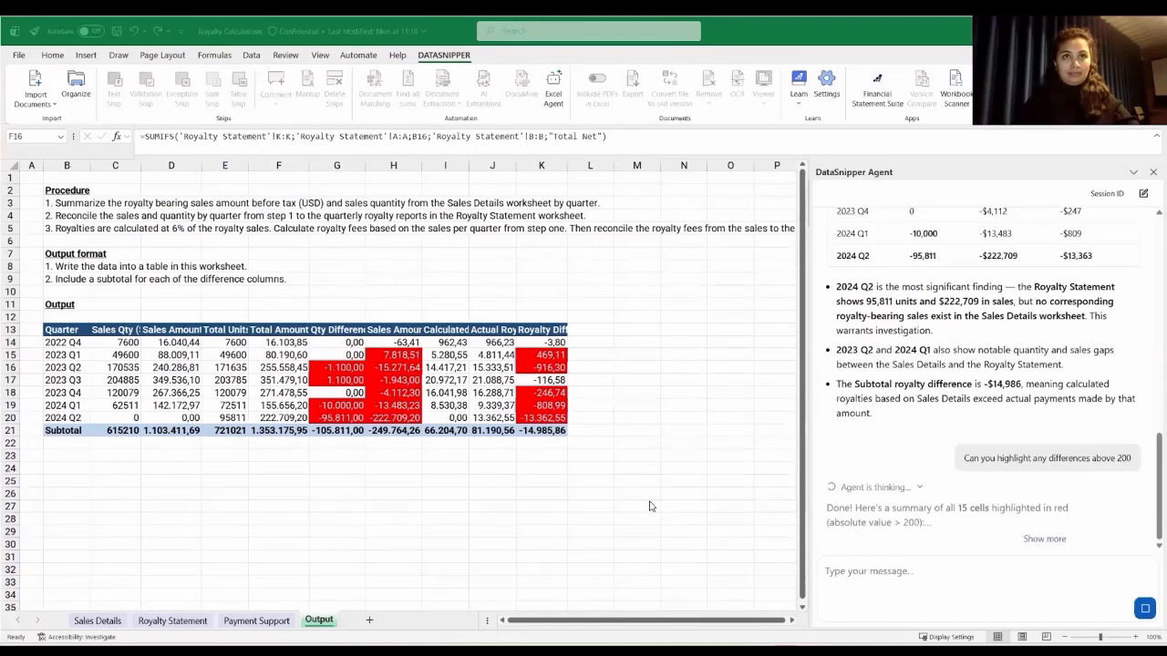
- Review the highlighted quantity, sales amount and royalty difference columns, and read back through the agent's summary of the executed procedure
click(392, 329)
click(658, 404)
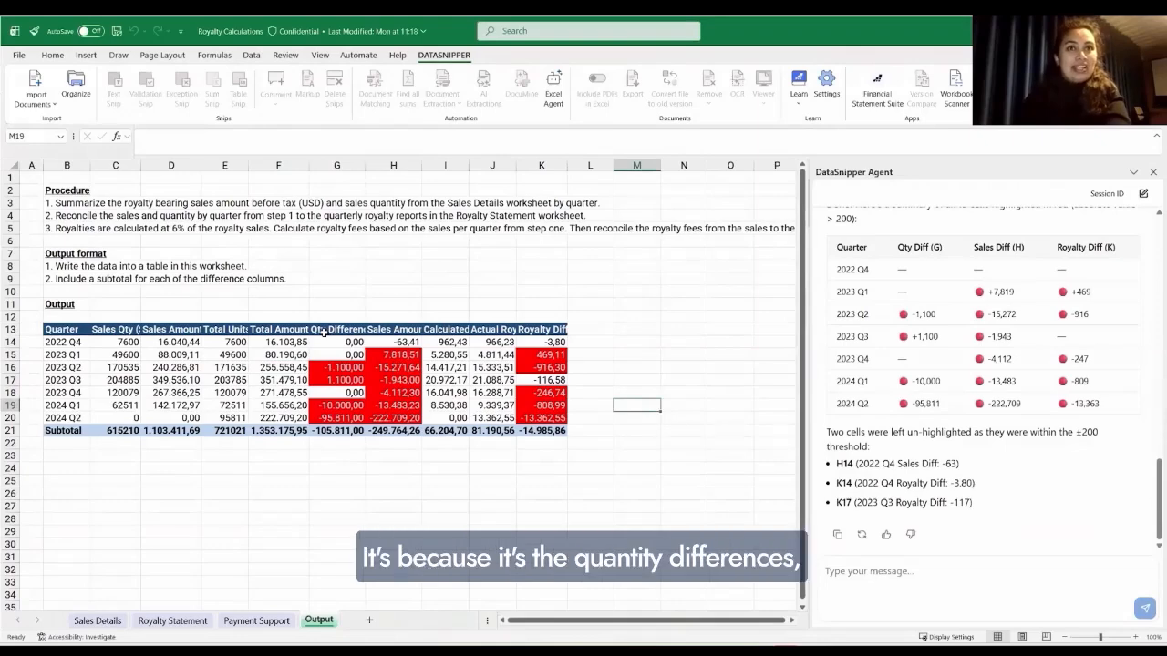
click(320, 332)
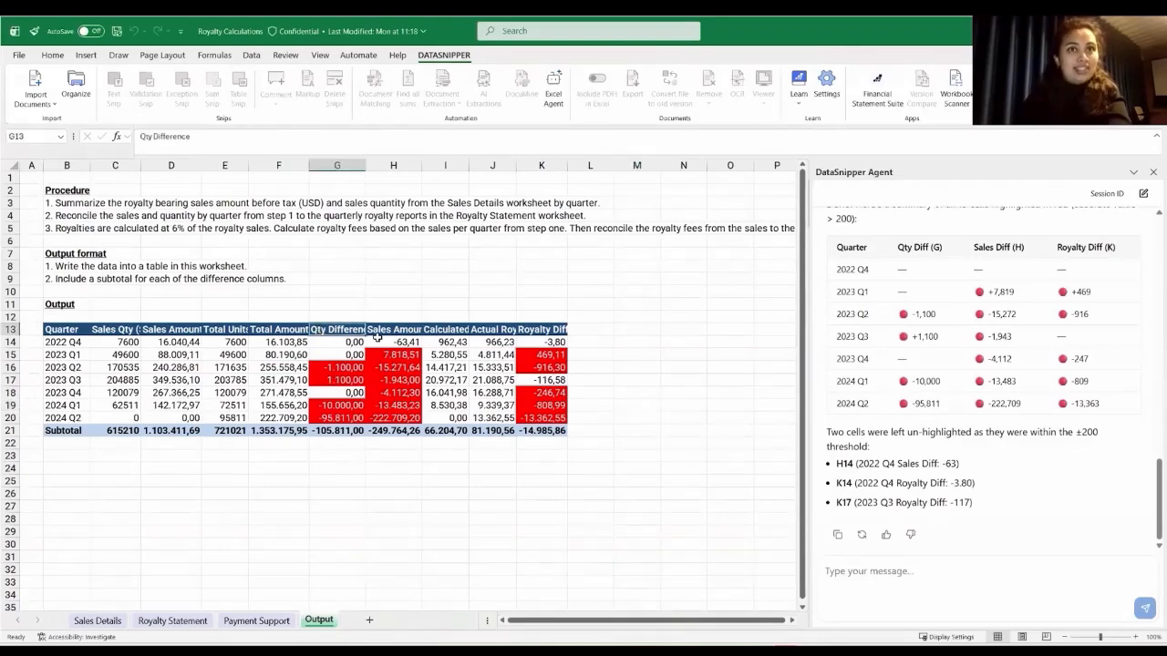
click(381, 333)
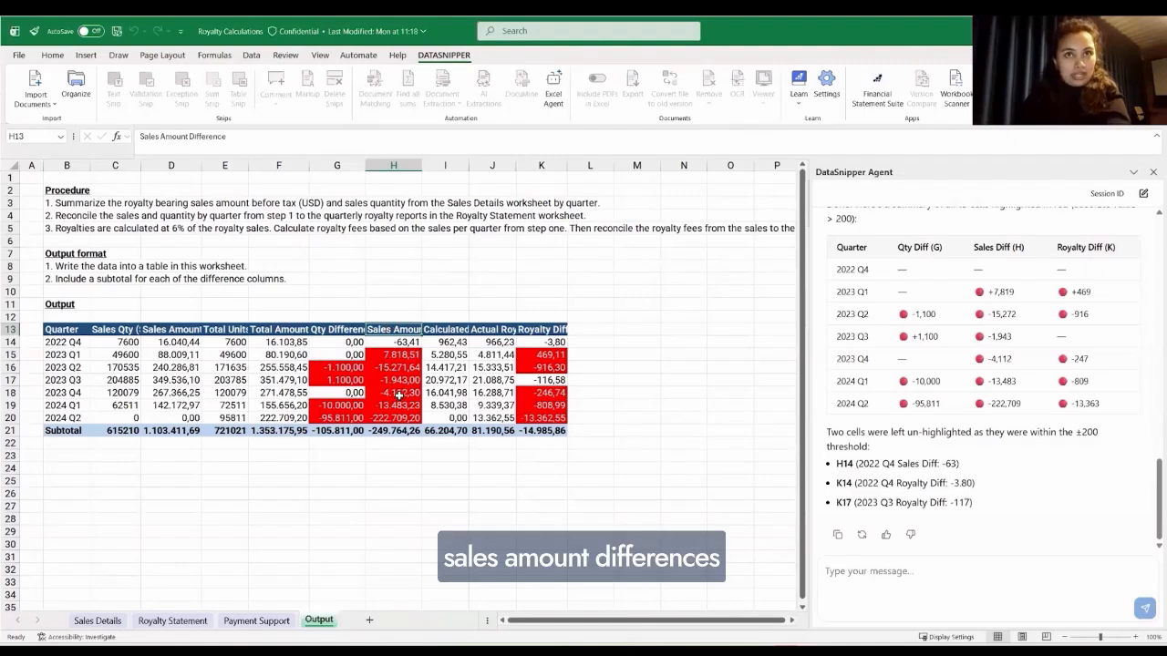
click(521, 333)
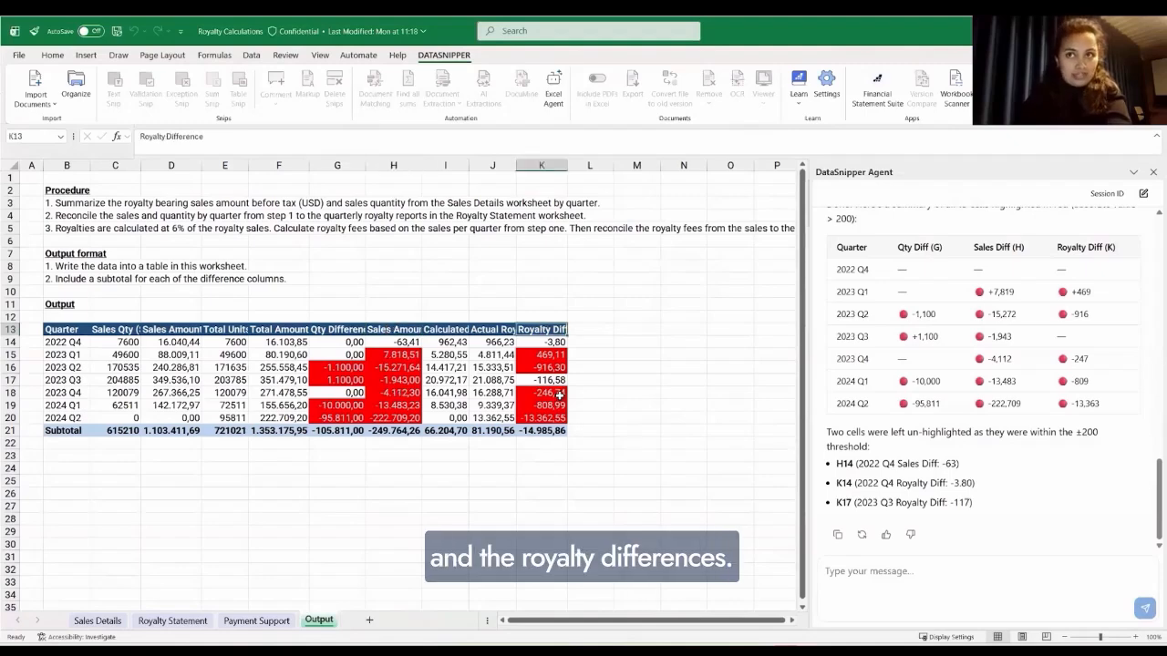
scroll(1009, 405, up, 5)
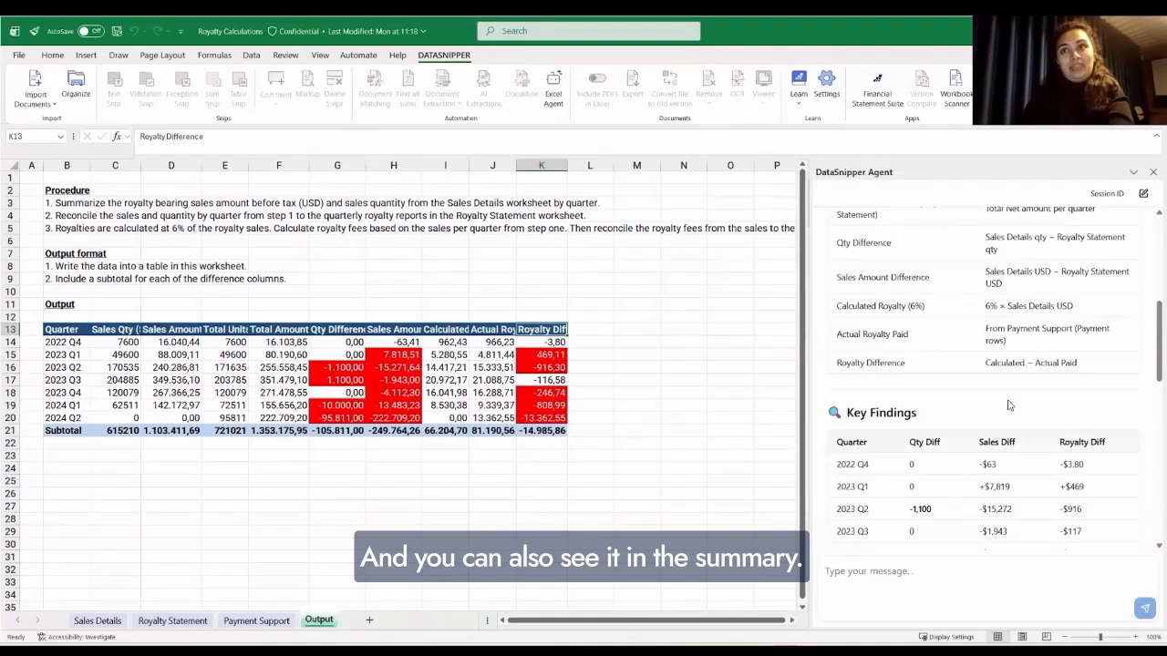
scroll(1009, 406, up, 10)
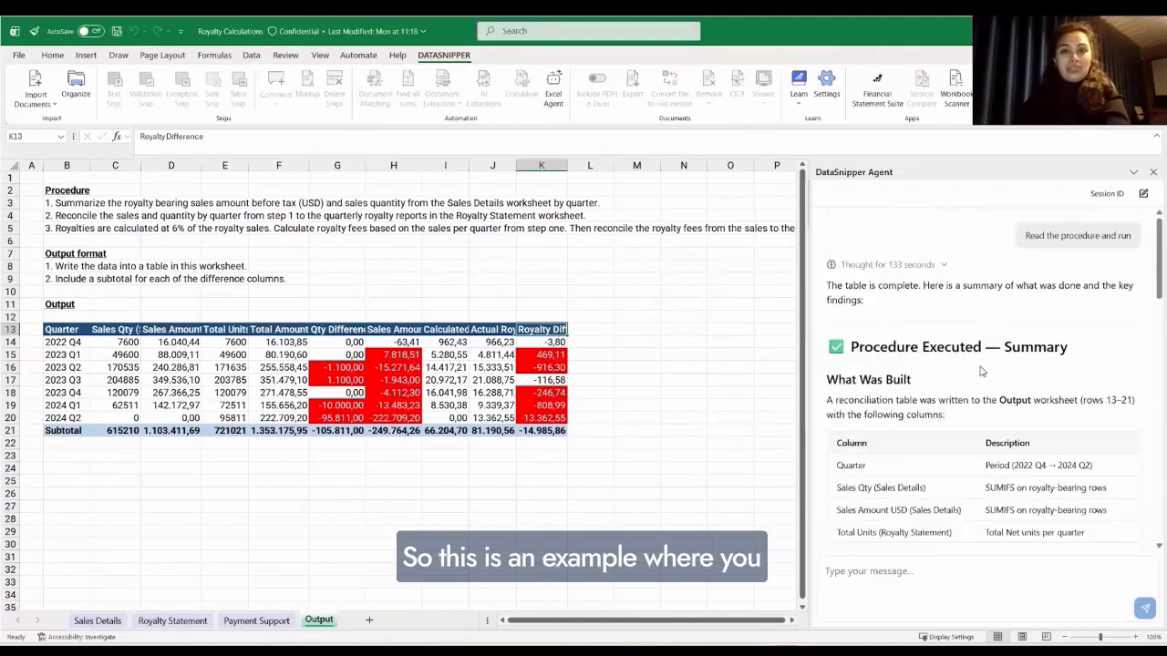